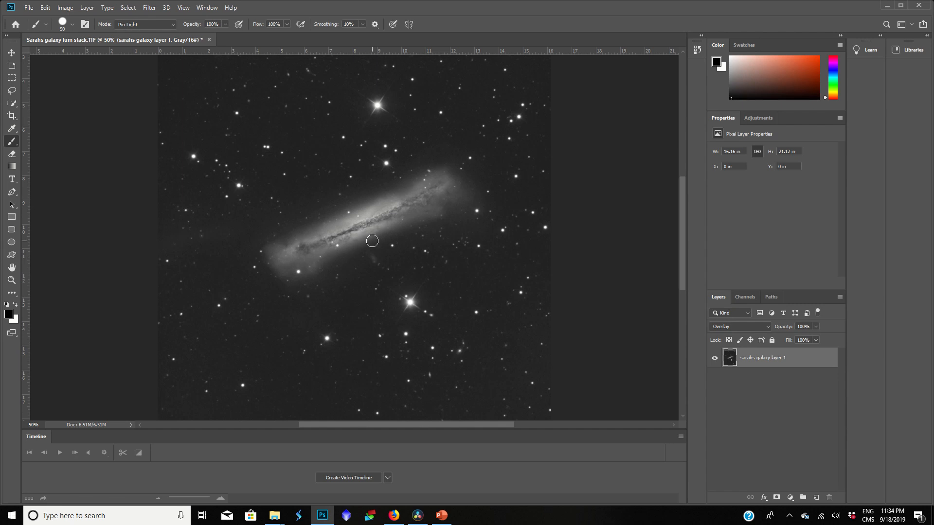
Duplicate the "sarahs galaxy layer 1" layer and name the copy "layer 2".
right_click(755, 360)
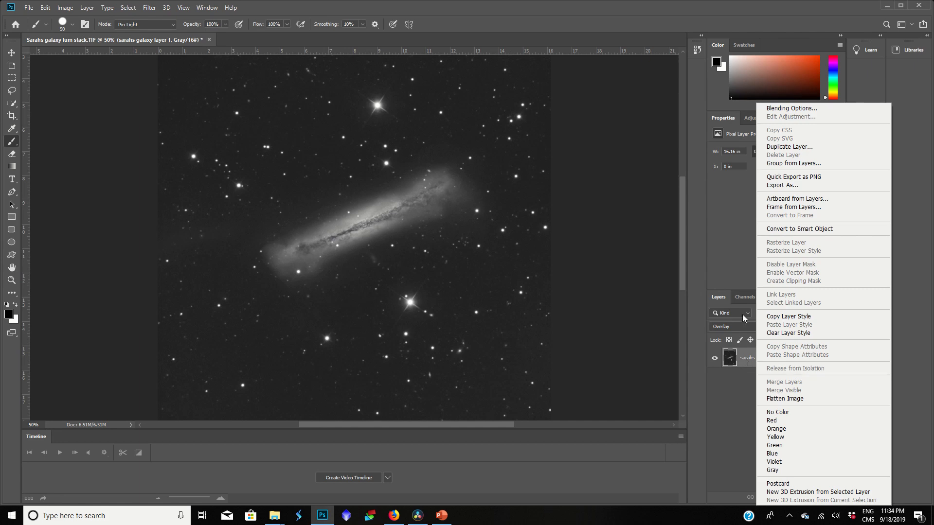
click(714, 297)
right_click(746, 365)
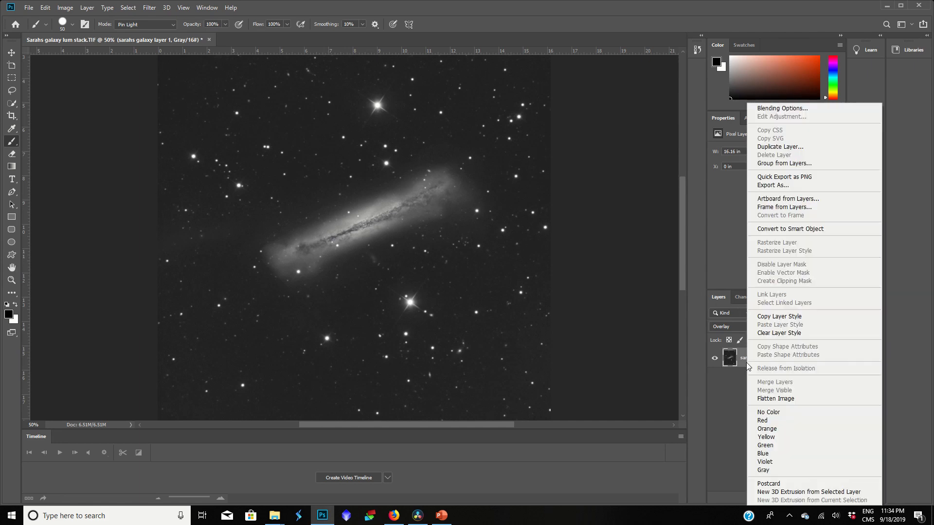
click(780, 146)
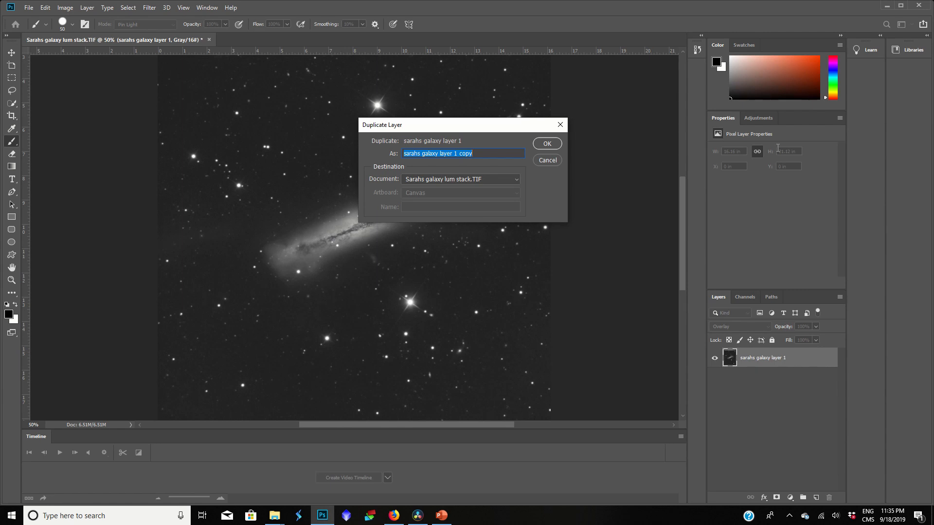
text(layer)
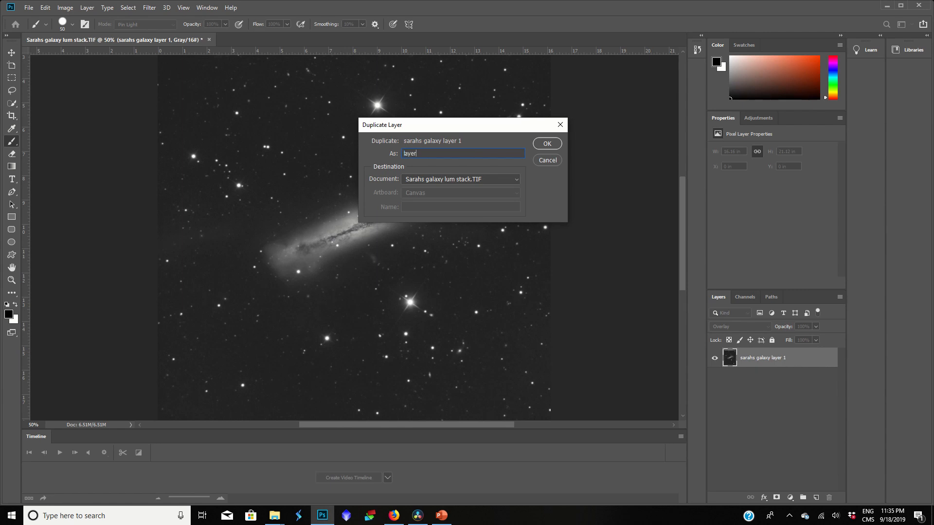
text( 2)
click(555, 147)
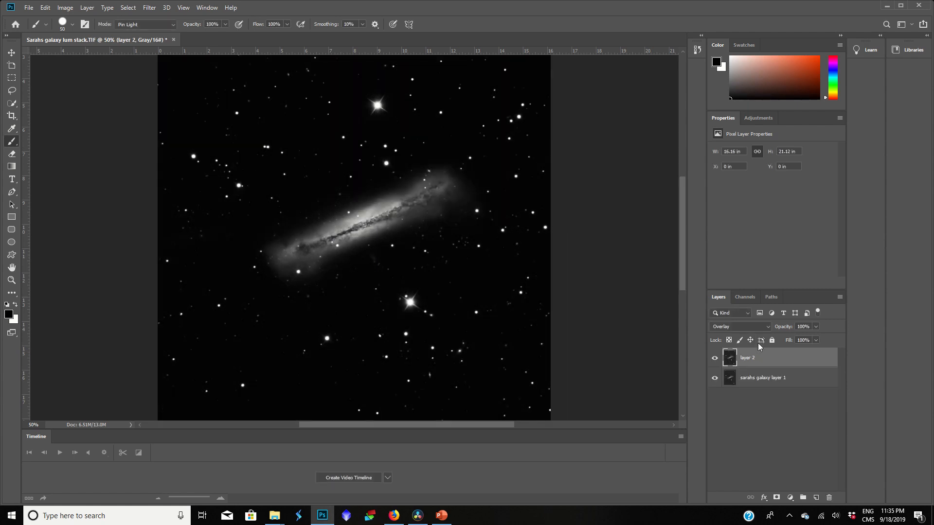
Switch layer 2's blend mode to Normal for comparison, and set it back to Overlay.
click(750, 330)
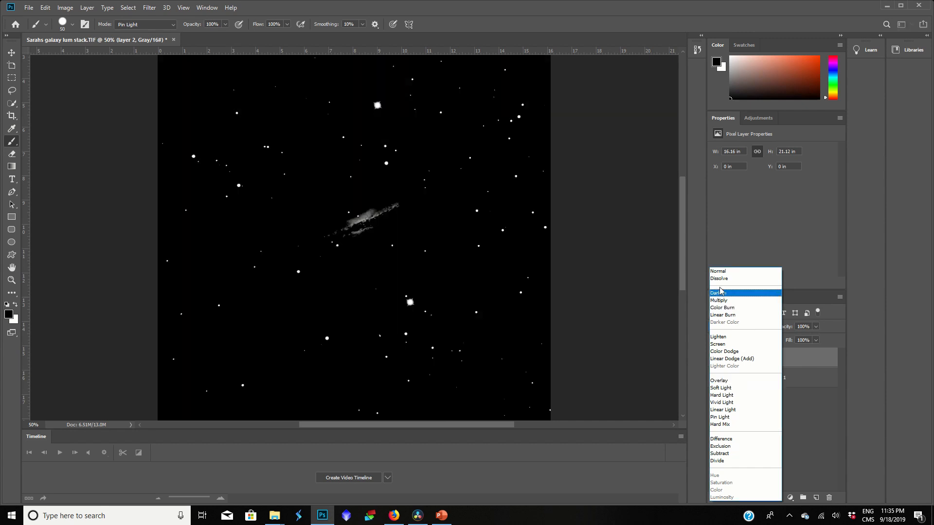
click(732, 271)
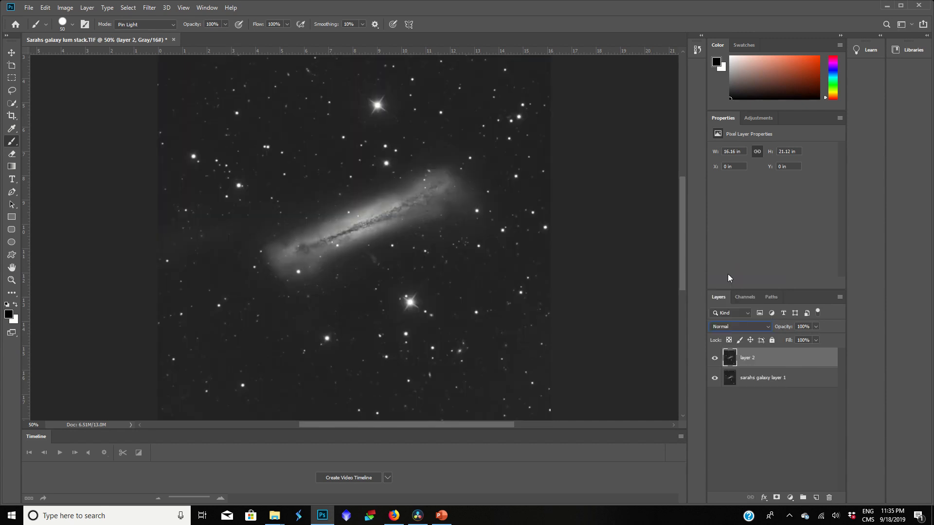
click(739, 327)
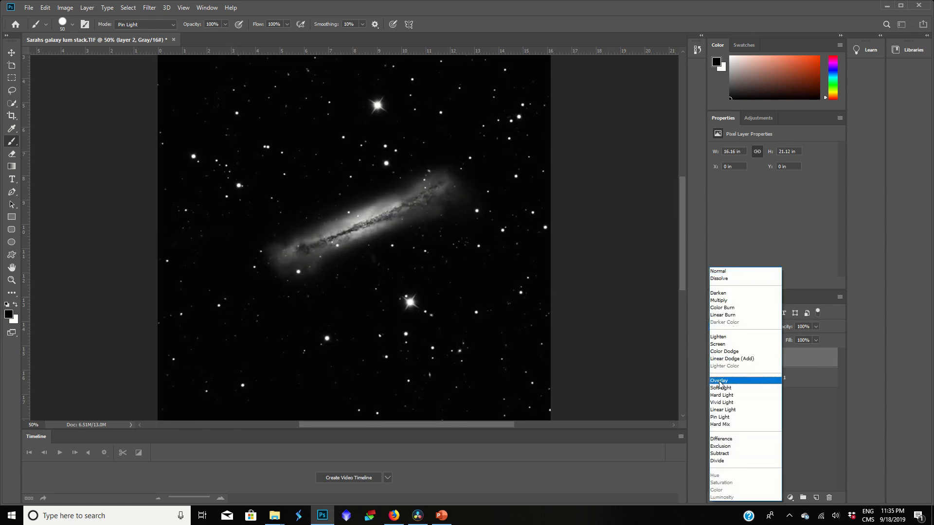
click(720, 381)
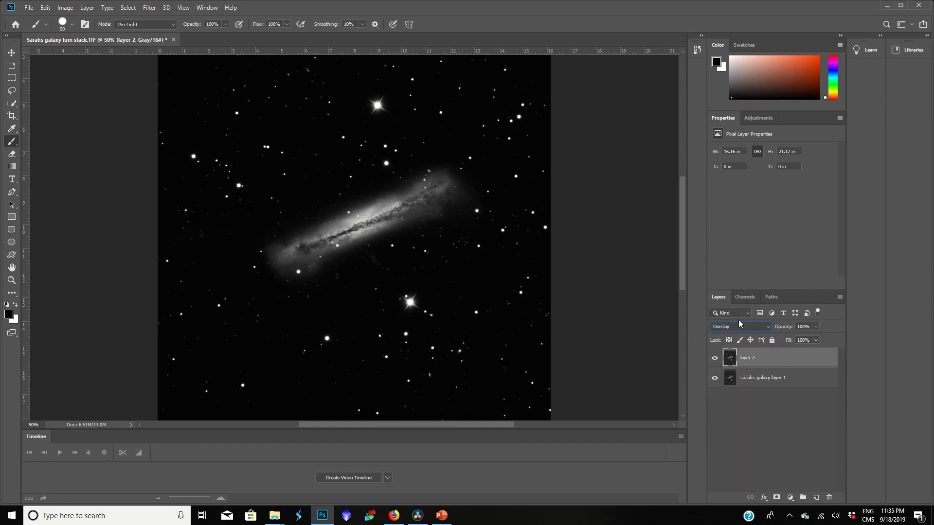
Apply a High Pass filter to layer 2 with a radius of 2.5 pixels.
click(755, 380)
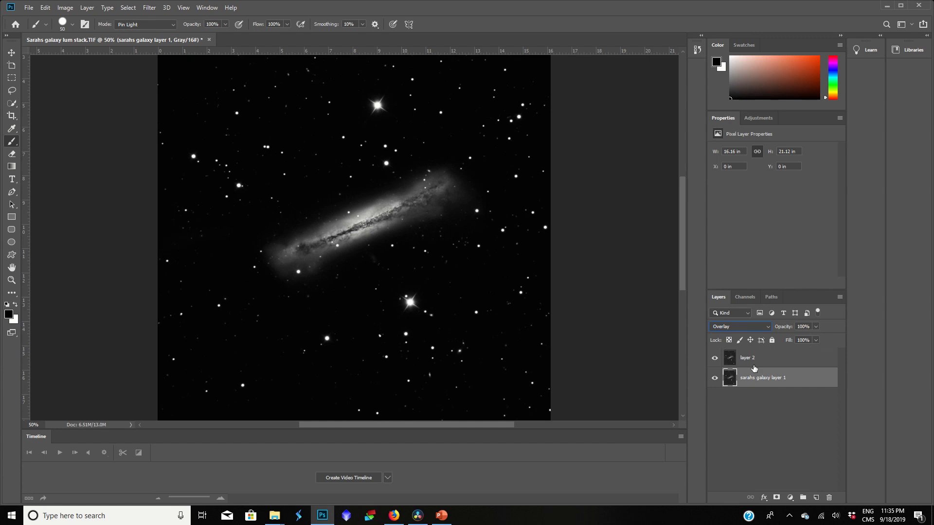
click(754, 366)
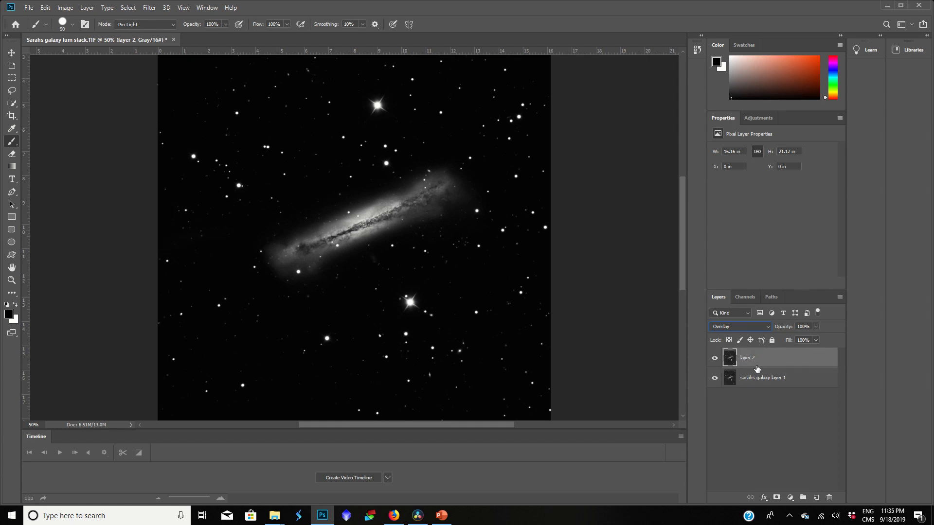
click(147, 8)
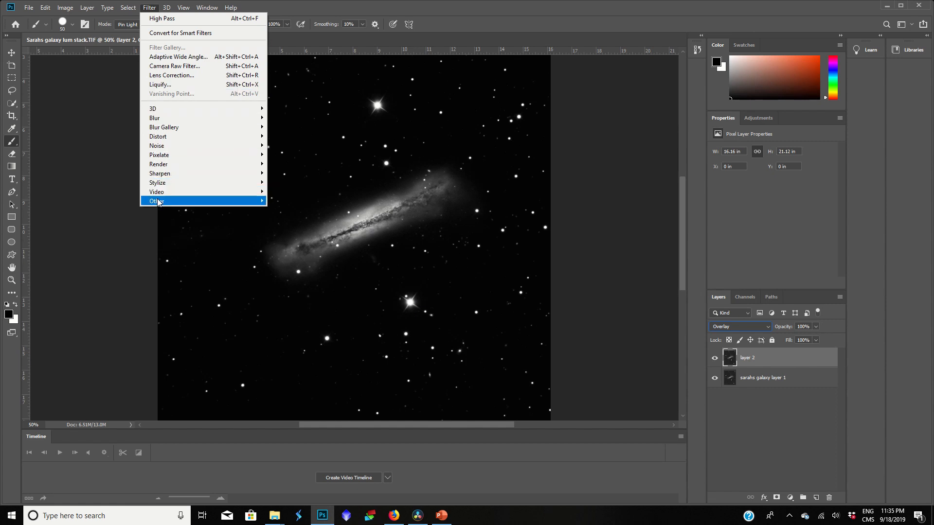
mouse_move(158, 202)
click(281, 210)
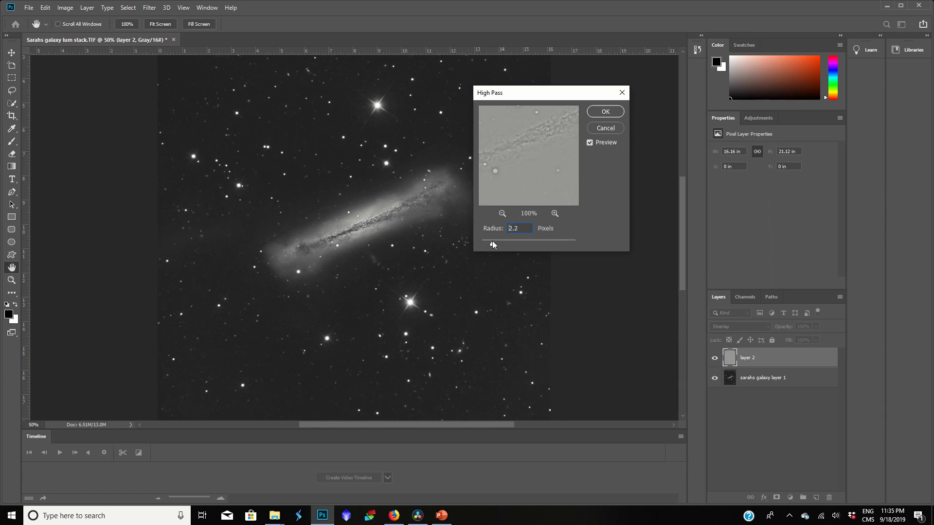
drag(492, 244, 519, 244)
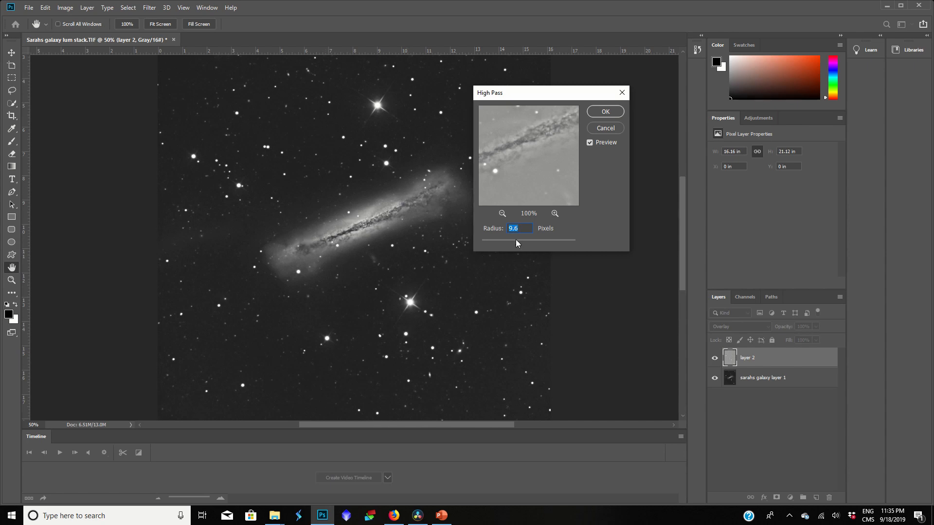
drag(518, 245, 494, 250)
scroll(348, 230, down, 1)
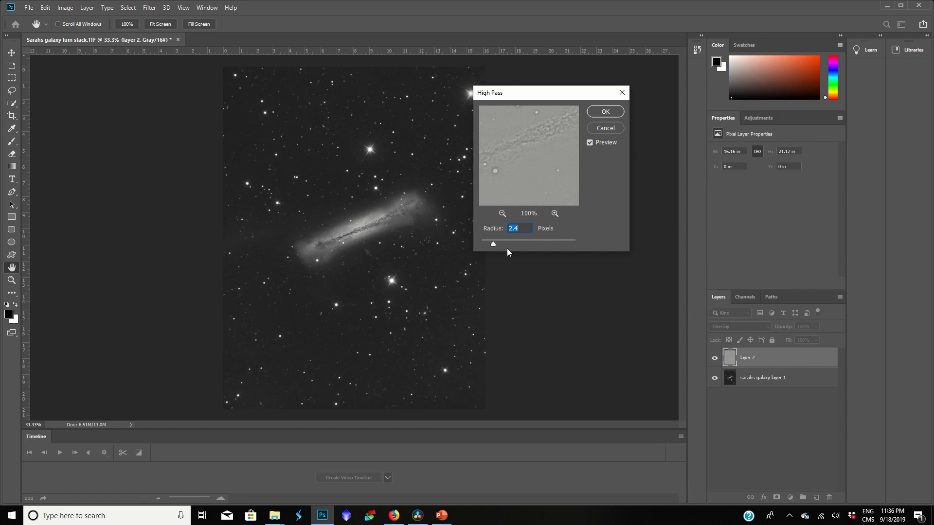
text(2.5)
click(605, 112)
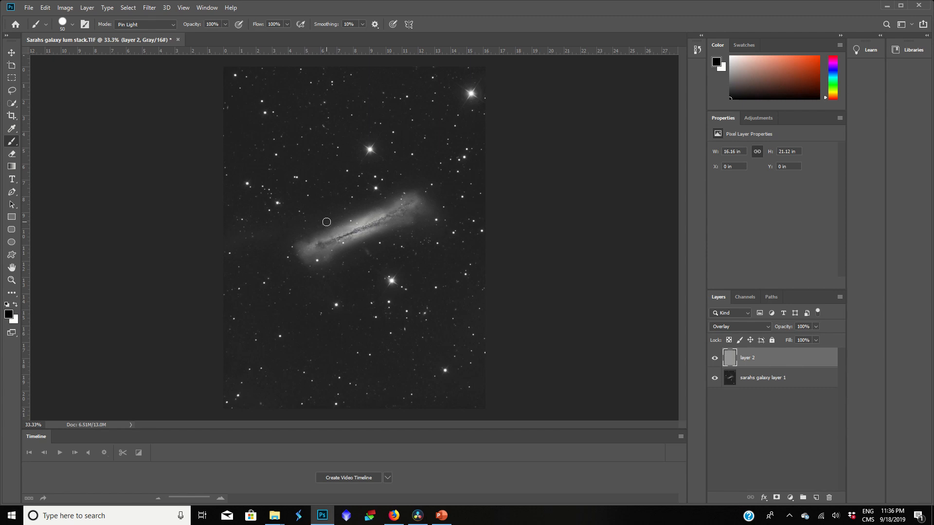
Add a black layer mask to layer 2 that hides the whole layer.
click(87, 7)
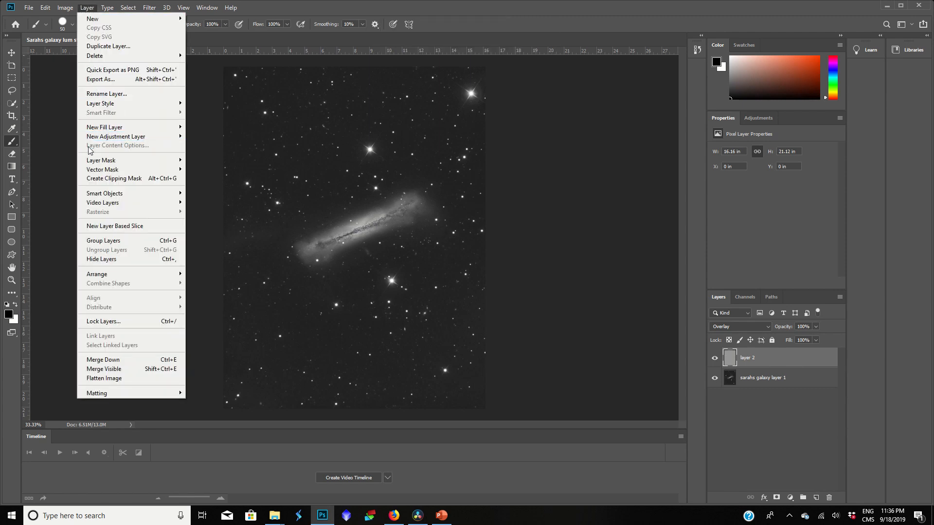
mouse_move(100, 160)
click(217, 170)
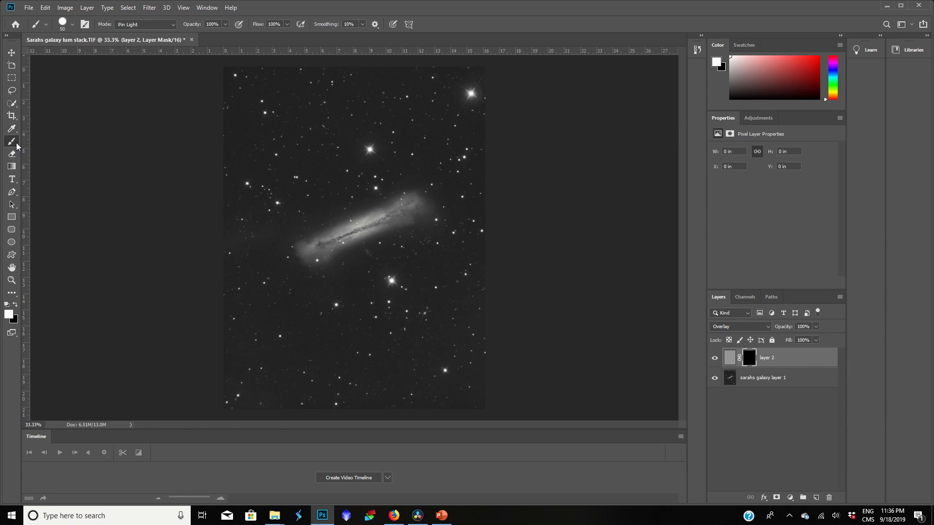
Paint white on layer 2's mask along the galaxy's dark dust lane to reveal the sharpening there.
key(ctrl+plus)
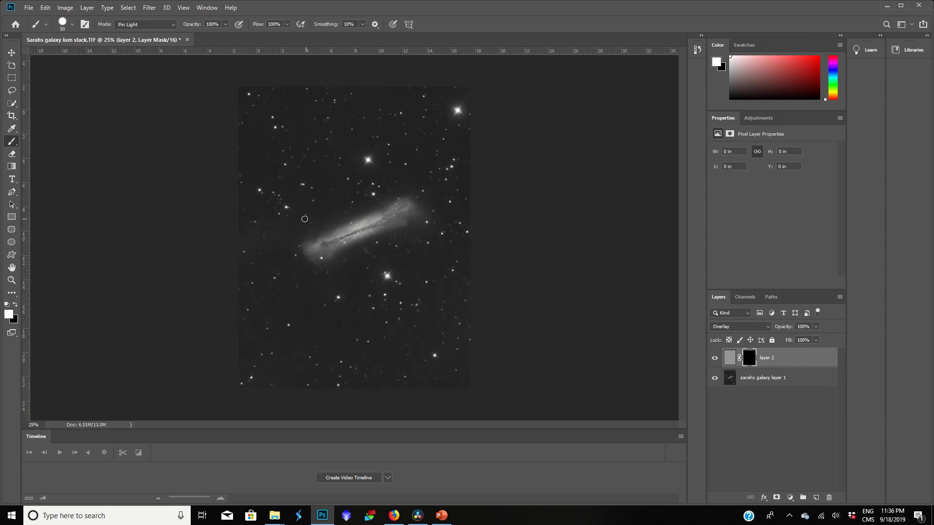
key(ctrl+plus)
key(ctrl+plus)
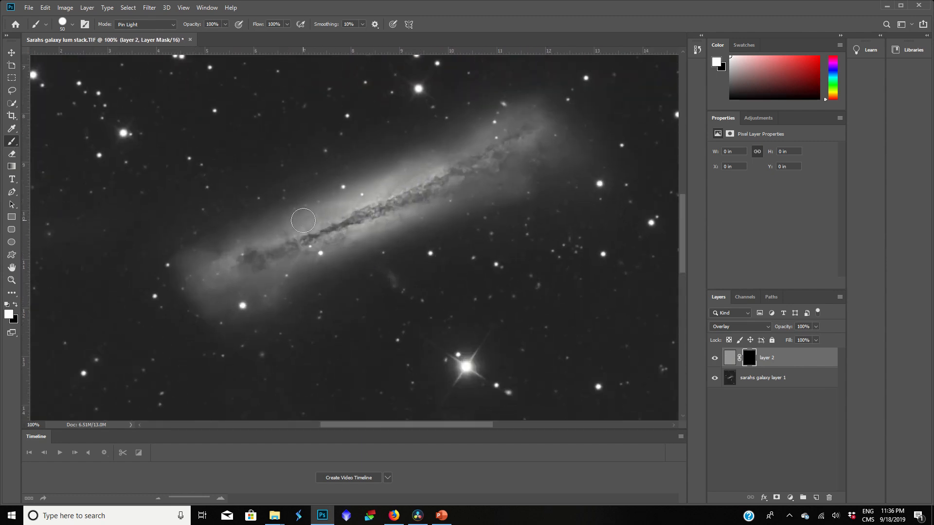
mouse_move(248, 258)
mouse_down()
mouse_move(309, 240)
mouse_move(464, 166)
mouse_up()
mouse_move(421, 197)
mouse_down()
mouse_move(504, 146)
mouse_move(403, 210)
mouse_up()
Try the High Pass filter on layer 2's mask with a radius of 5.4 pixels.
click(149, 7)
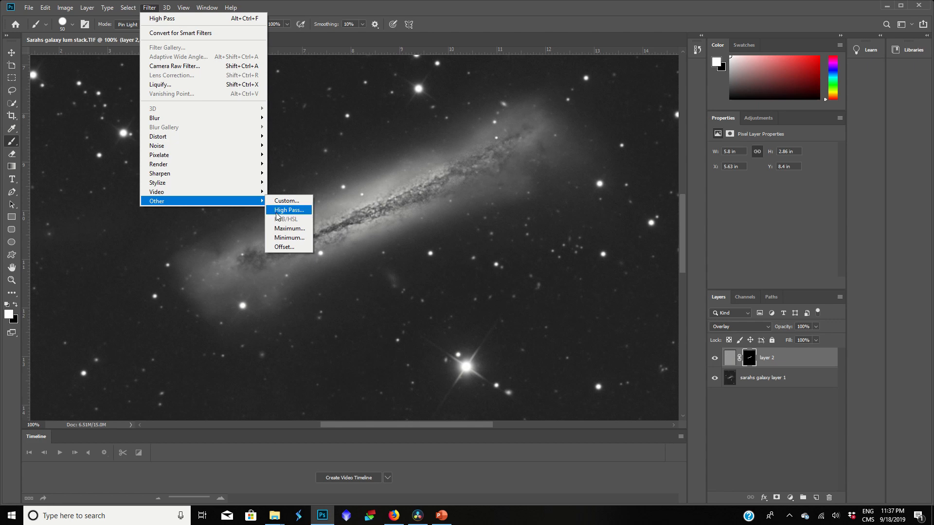
click(277, 212)
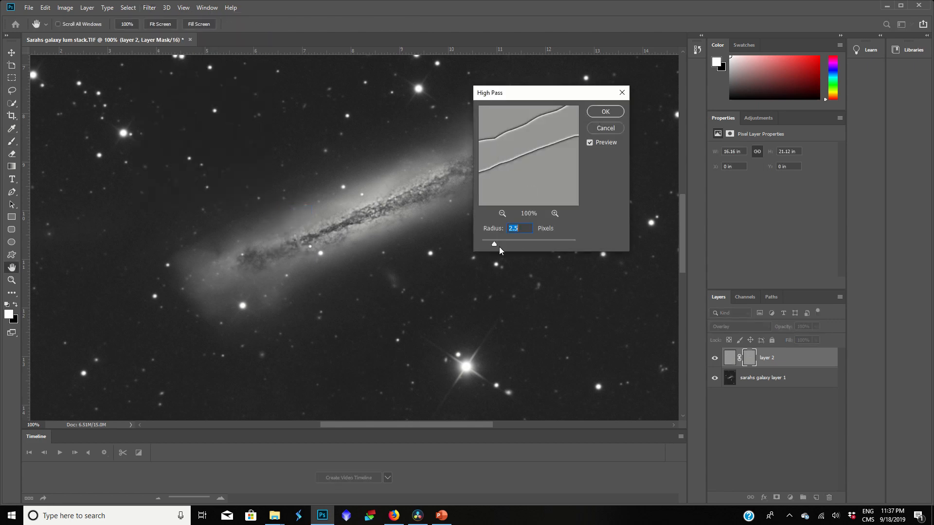
drag(495, 245, 507, 246)
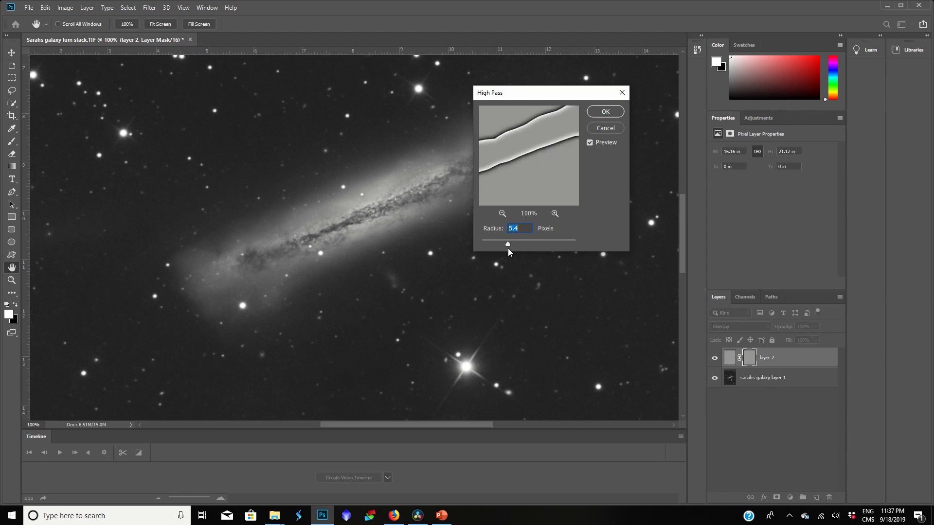
click(622, 92)
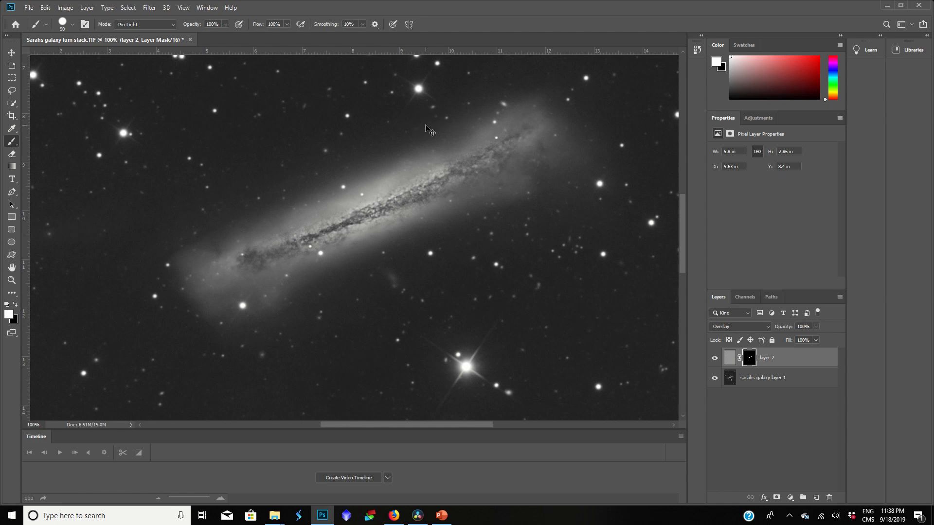
key(ctrl+minus)
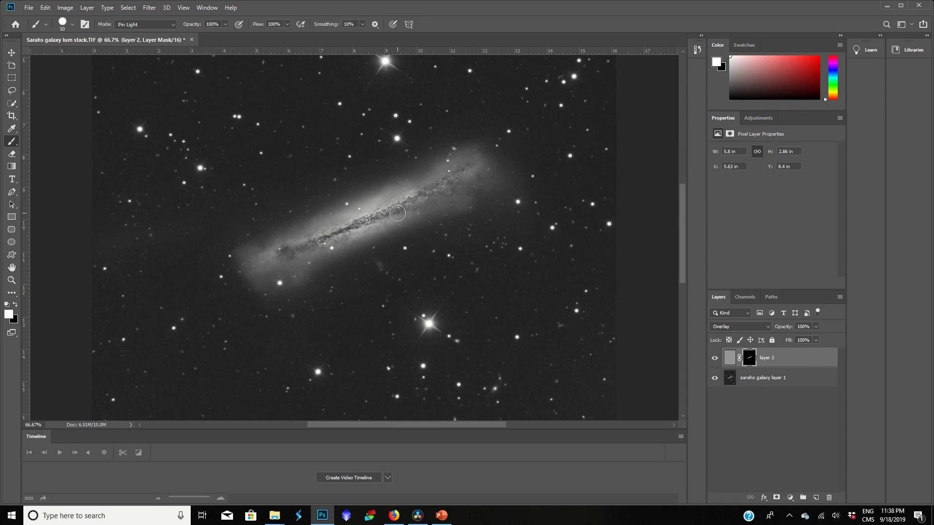
mouse_move(418, 5)
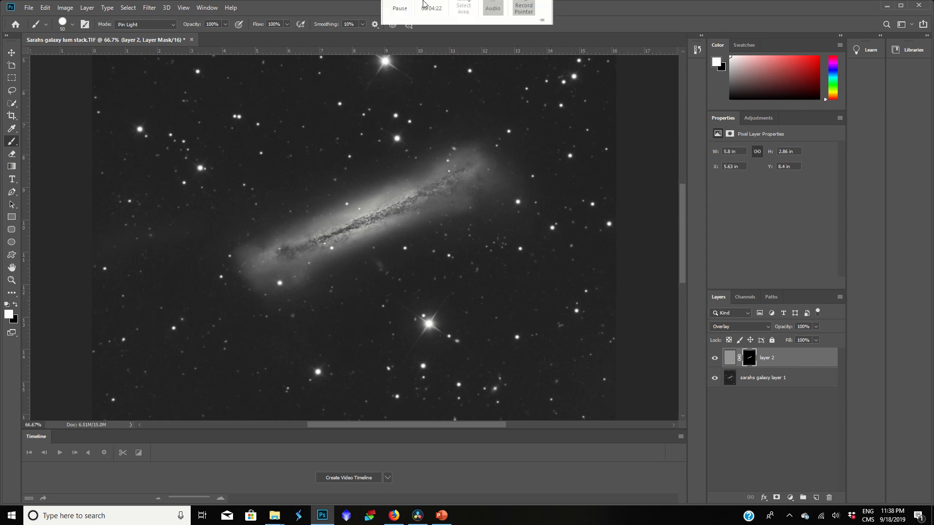